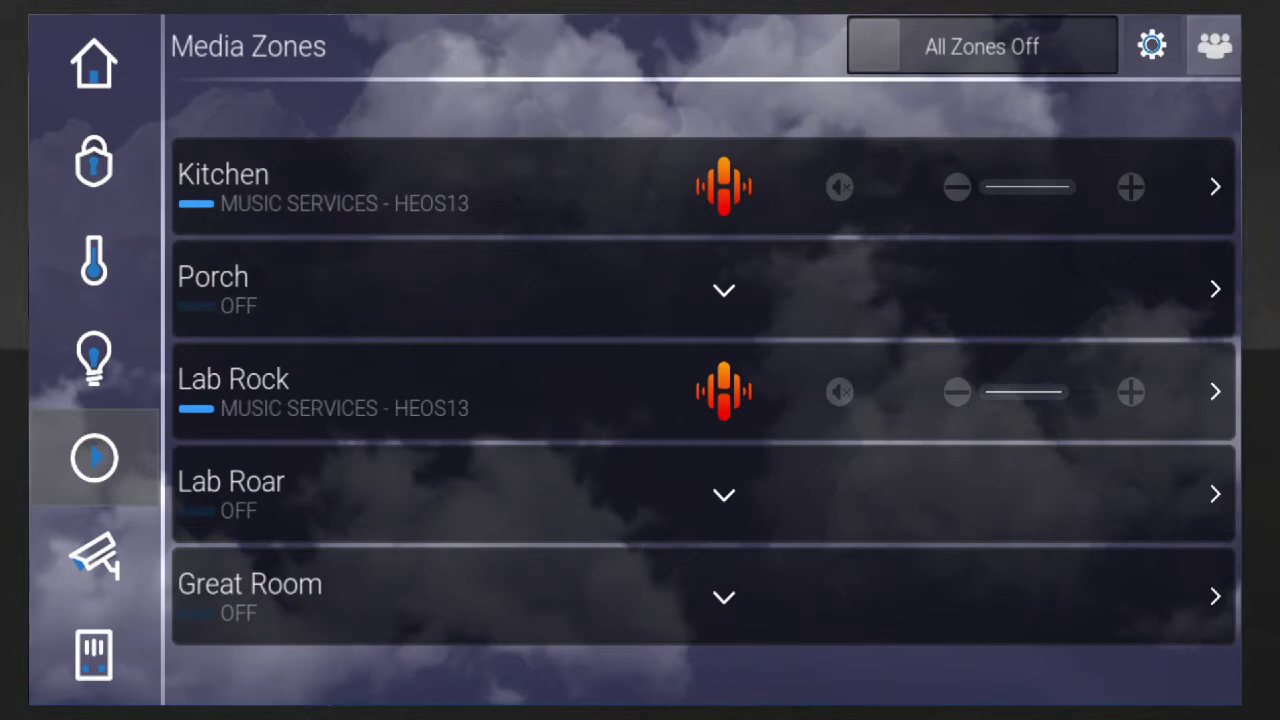
# Set the Porch zone's source to Music Services - HEOS13.
pyautogui.click(724, 290)
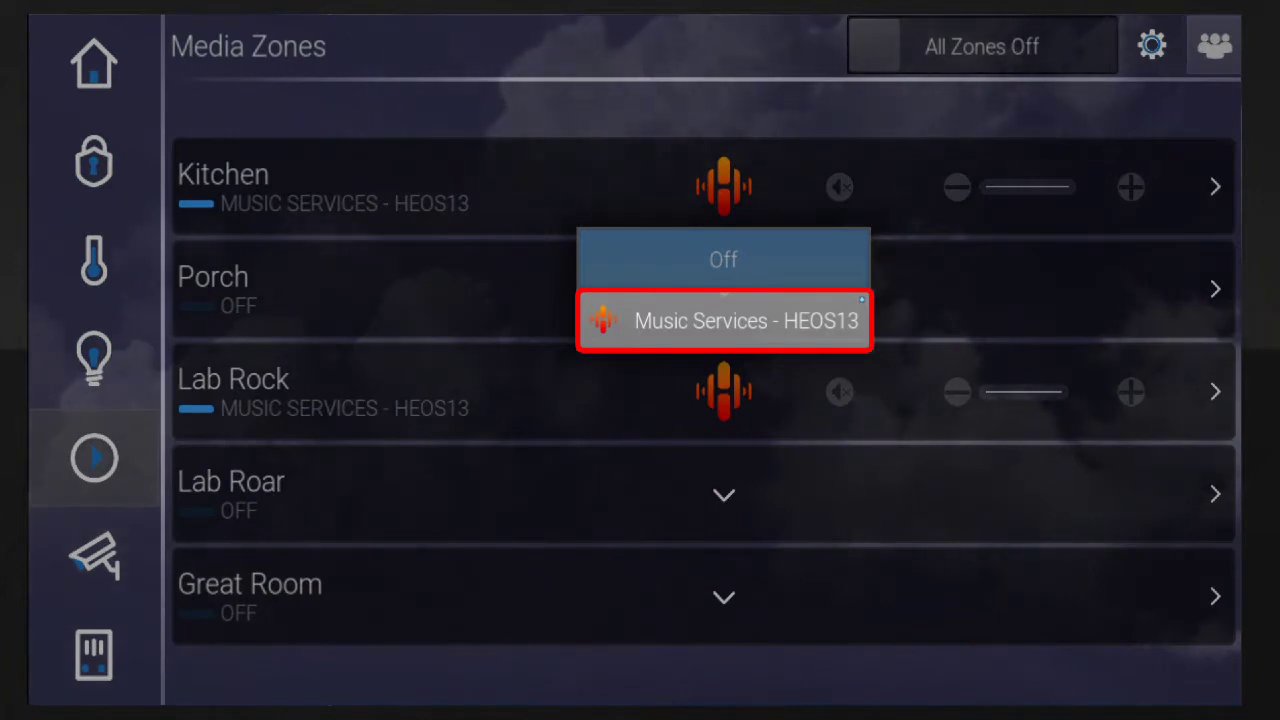
pyautogui.click(746, 320)
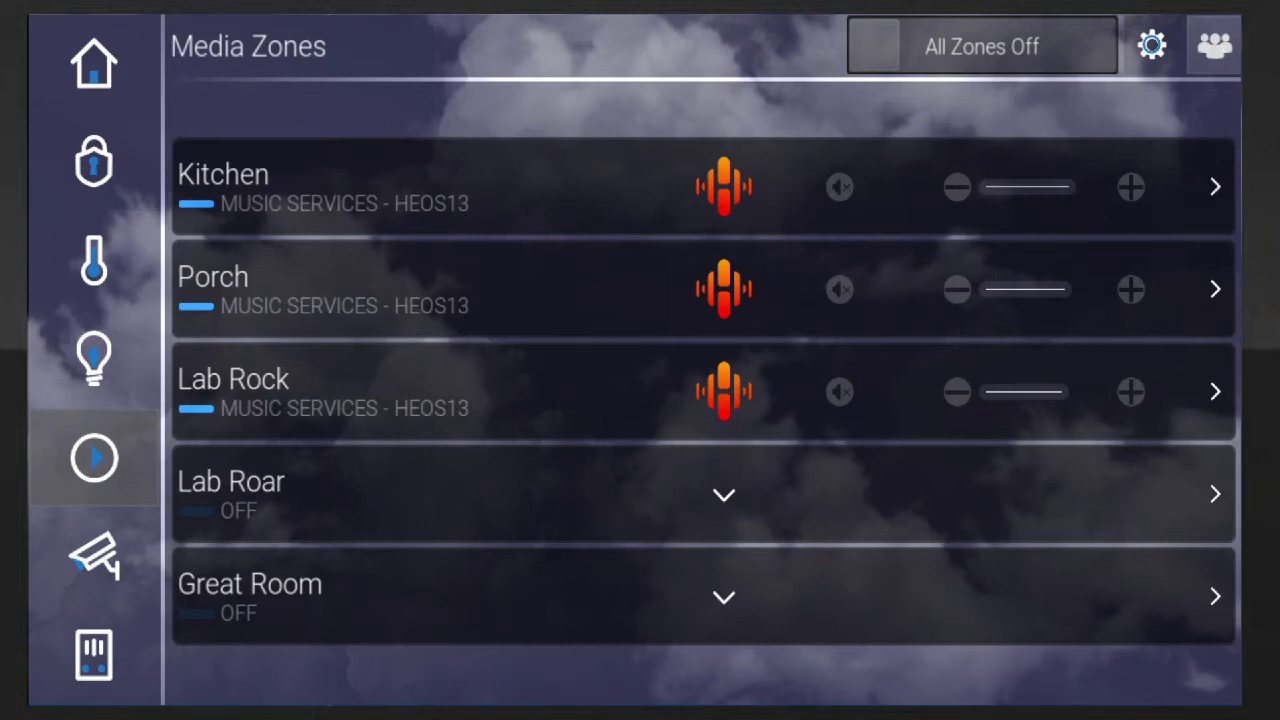
# Mute and unmute the Porch zone, then lower its volume by two steps.
pyautogui.click(839, 289)
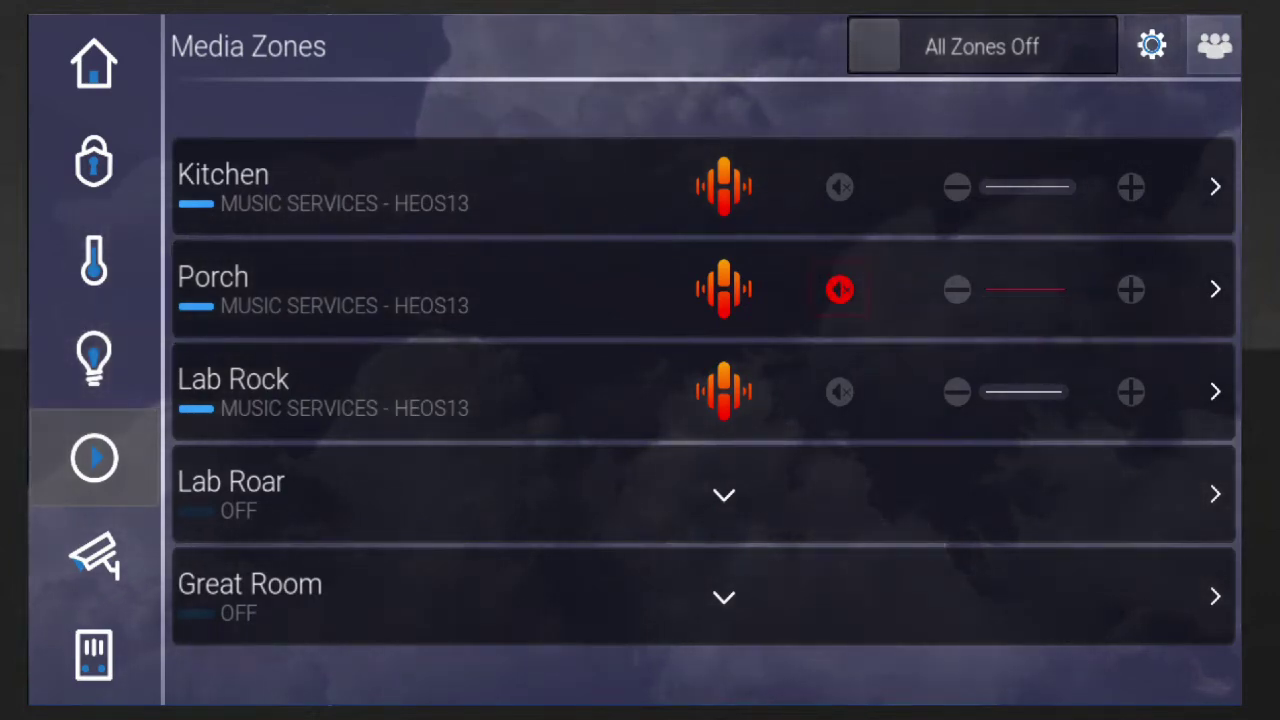
pyautogui.click(1131, 289)
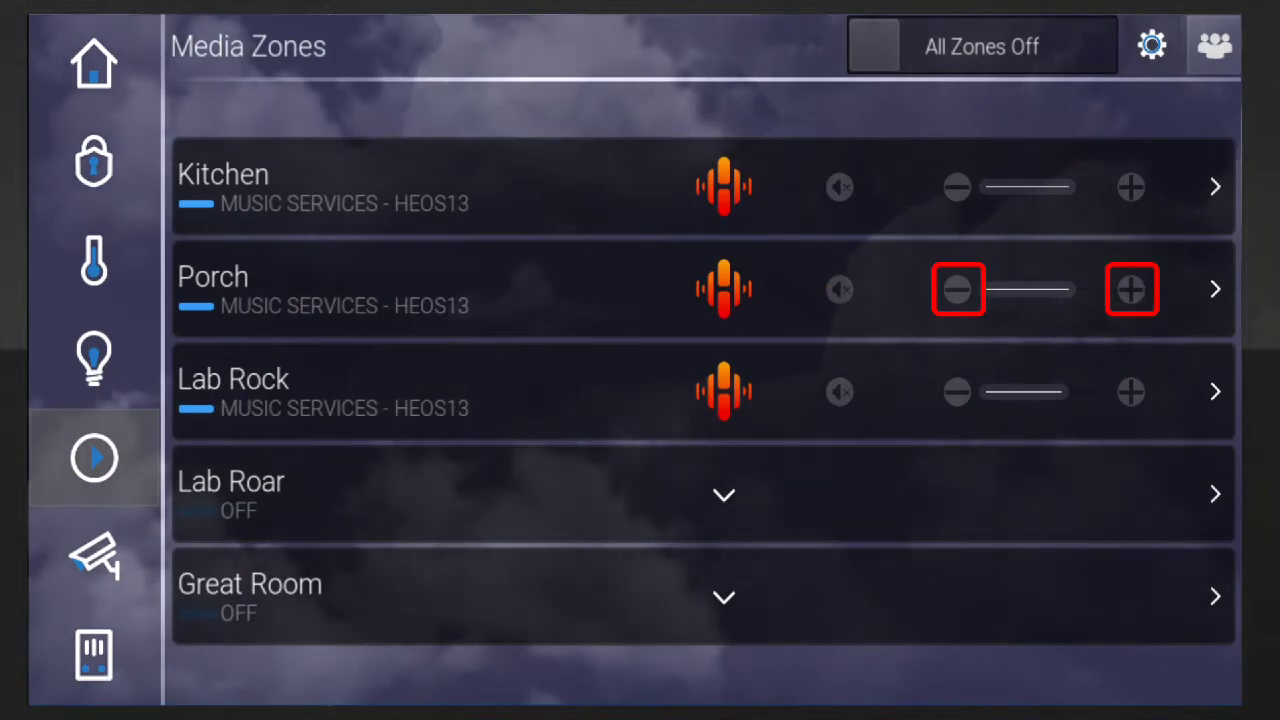
pyautogui.click(957, 289)
pyautogui.click(957, 289)
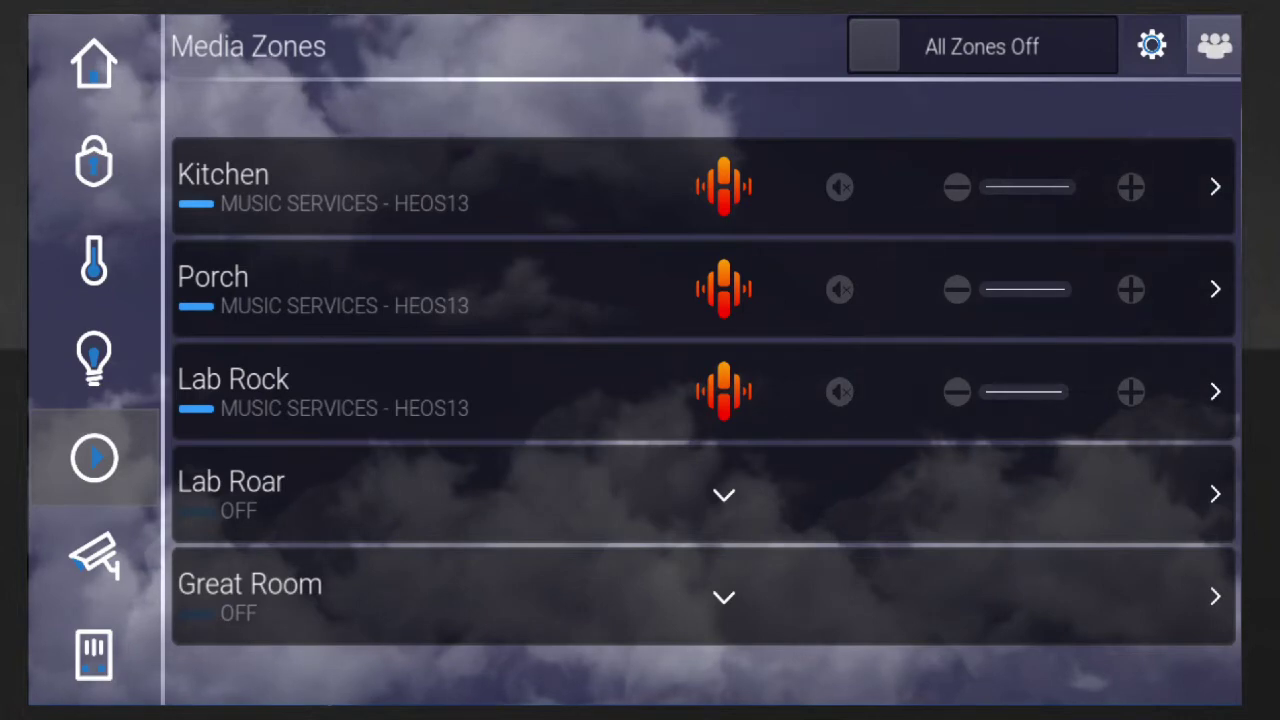
pyautogui.click(723, 289)
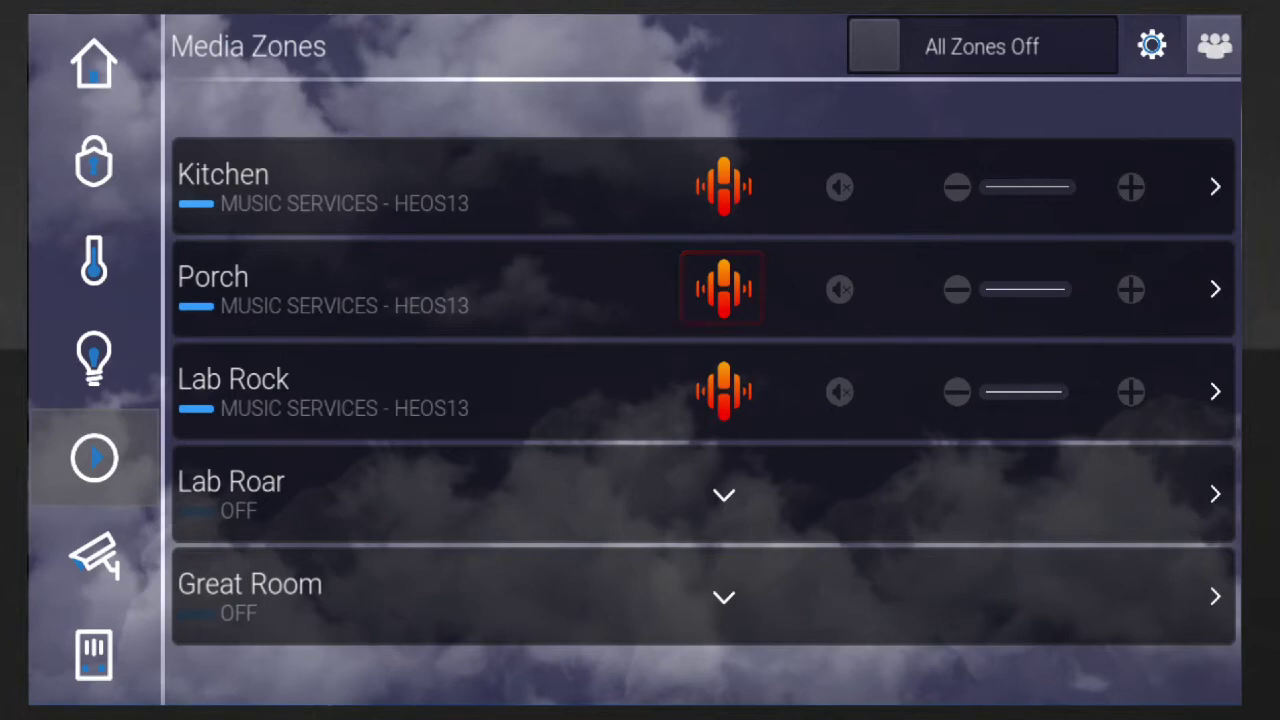
# Turn Porch off, swipe All Zones Off, then restart Porch on Music Services - HEOS13.
pyautogui.click(723, 289)
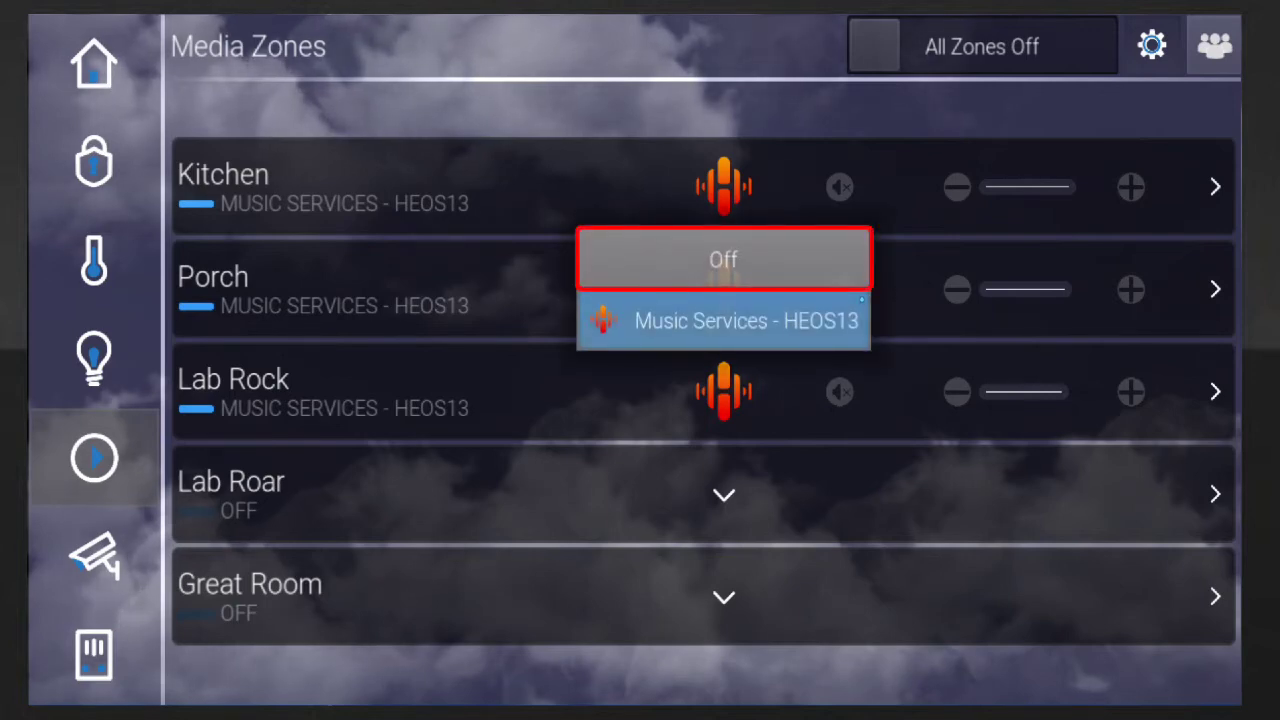
pyautogui.click(723, 259)
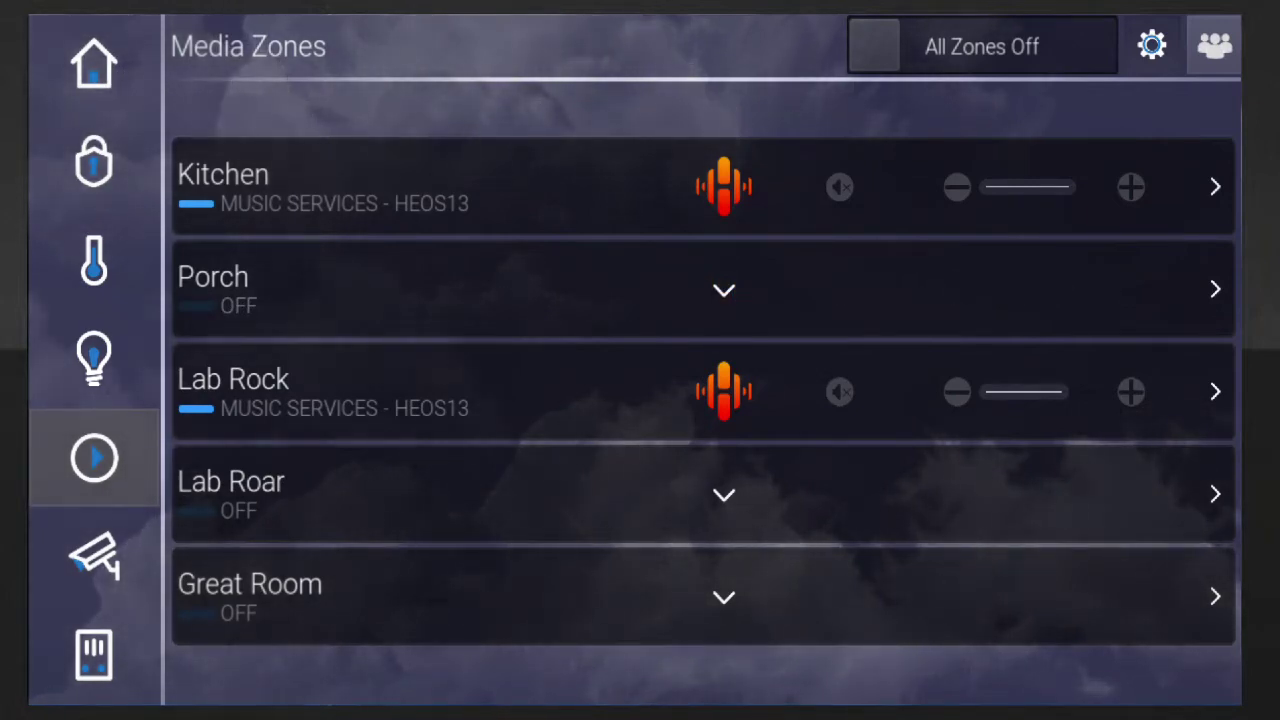
pyautogui.moveTo(874, 46); pyautogui.dragTo(1092, 46)
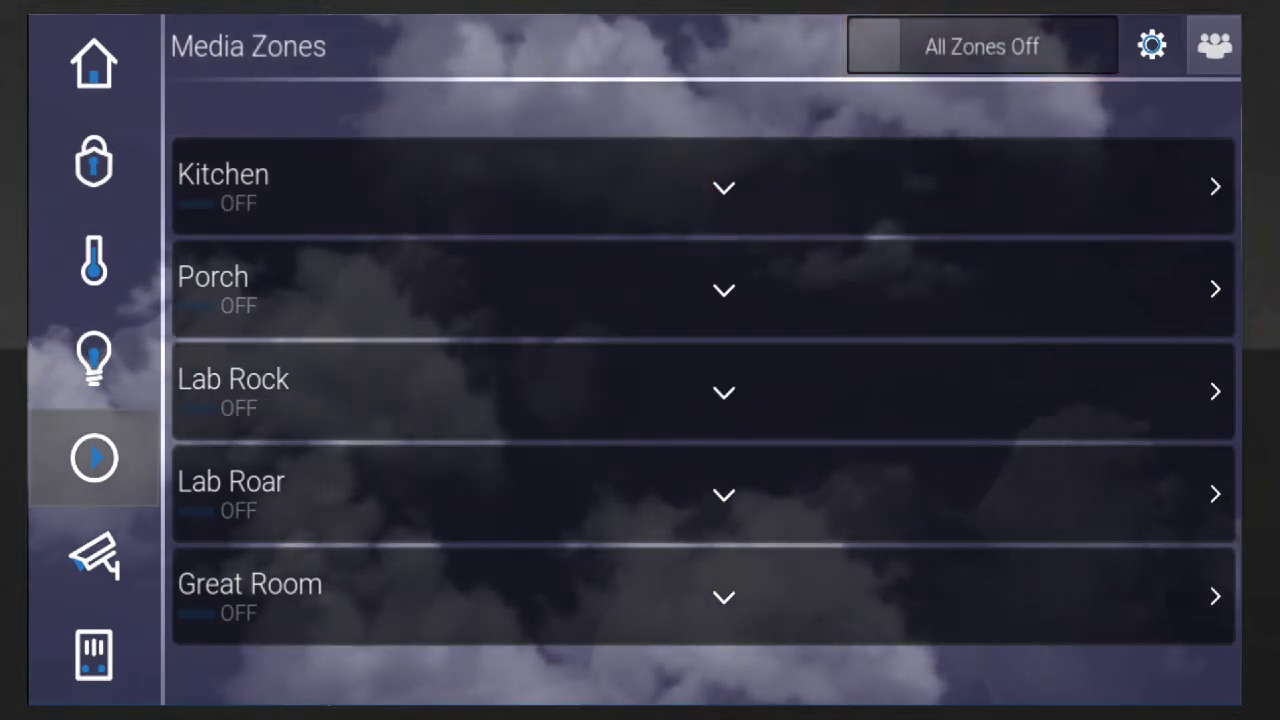
pyautogui.click(724, 290)
pyautogui.click(746, 320)
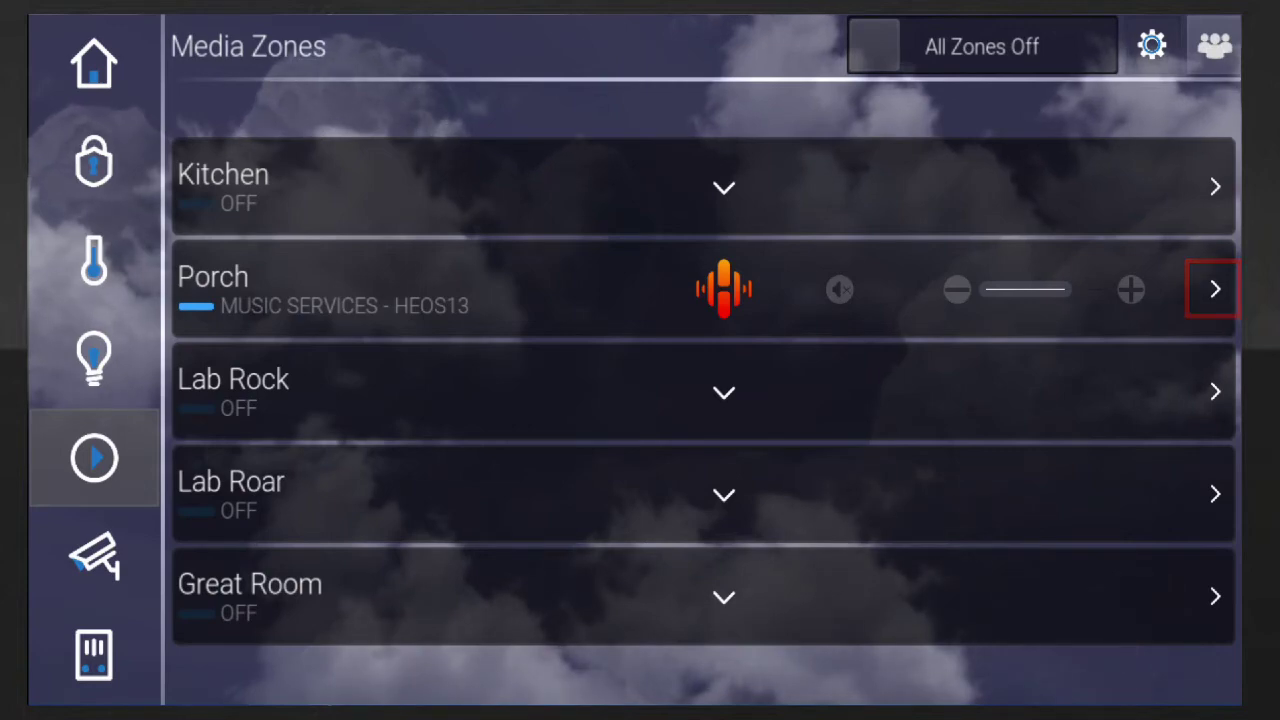
# Open the full media player from the Porch row, showing Kitchen's HEOS13 music services.
pyautogui.click(1215, 289)
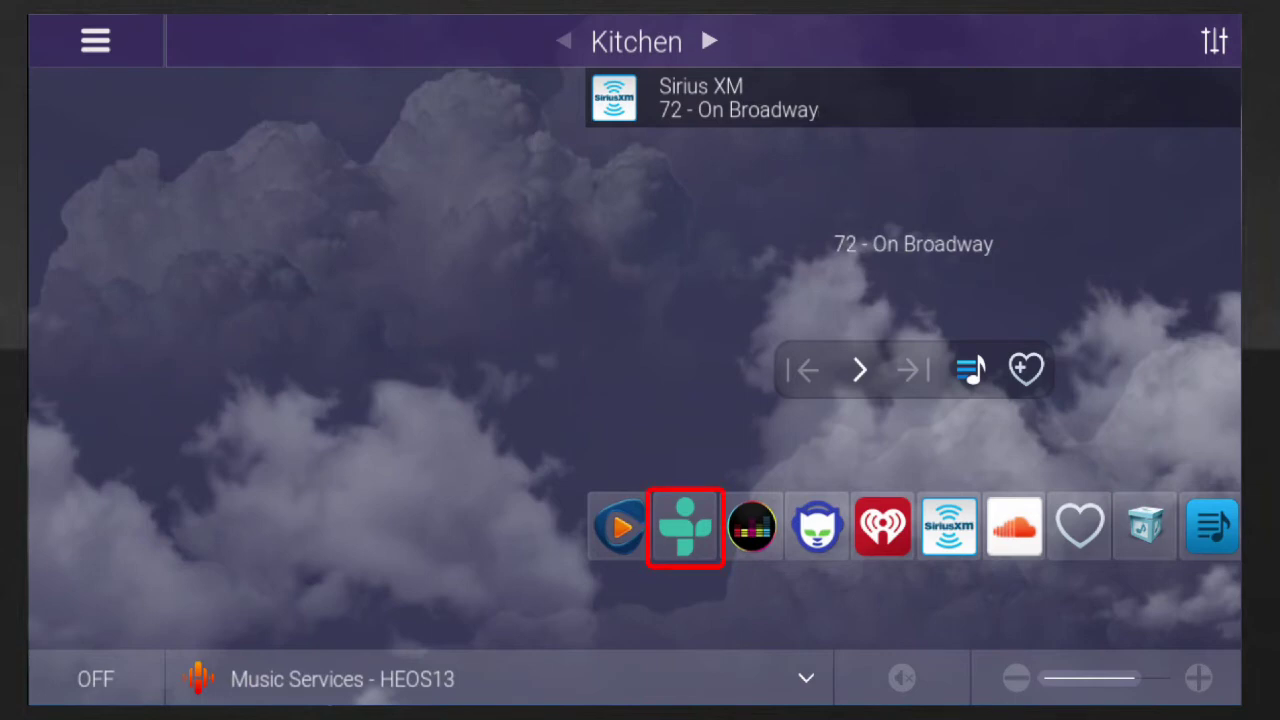
# Browse TuneIn's Local Radio stations for the Kitchen zone.
pyautogui.press('Return')
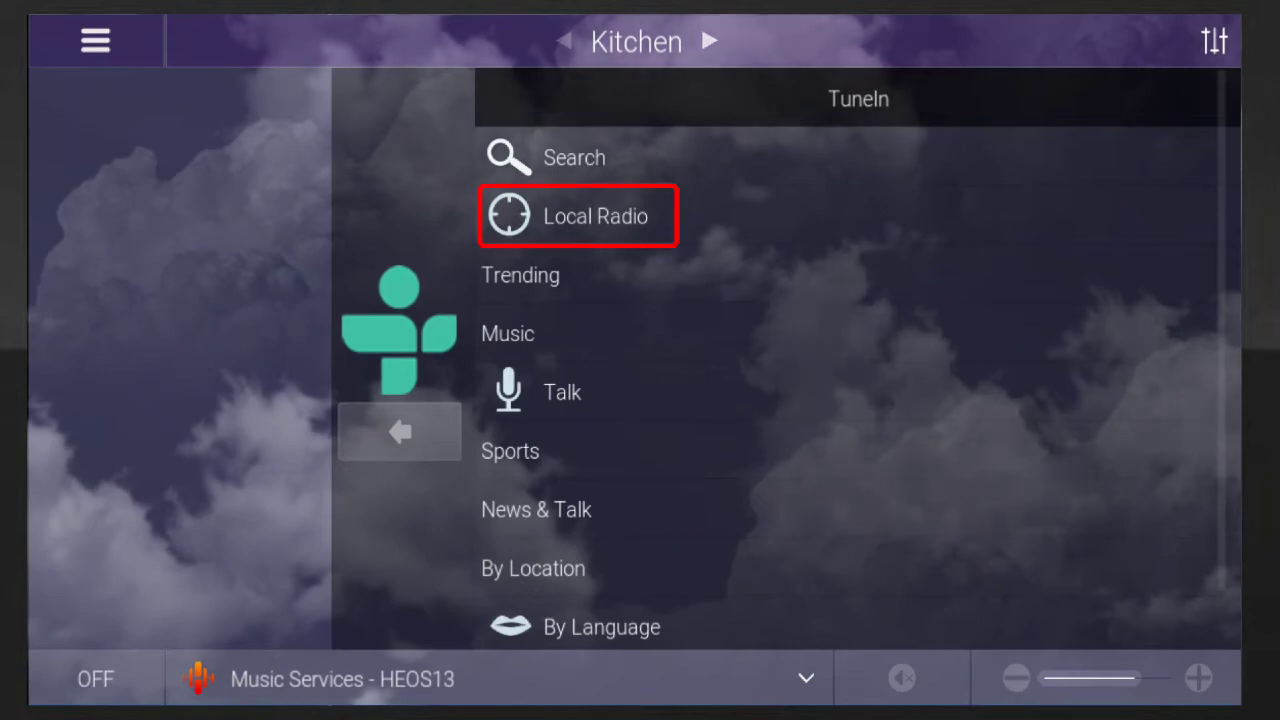
pyautogui.click(595, 216)
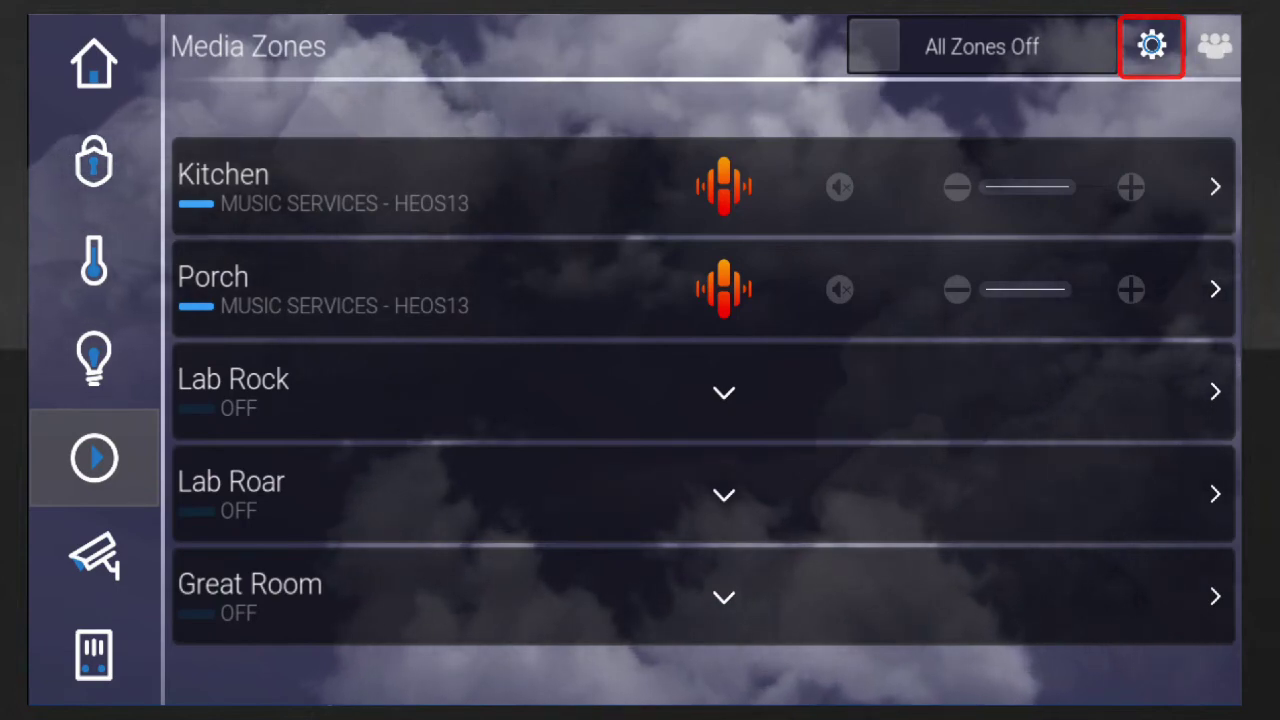
# Check Kitchen in Select Zones for Group to join it with Porch.
pyautogui.click(1152, 46)
pyautogui.click(1105, 276)
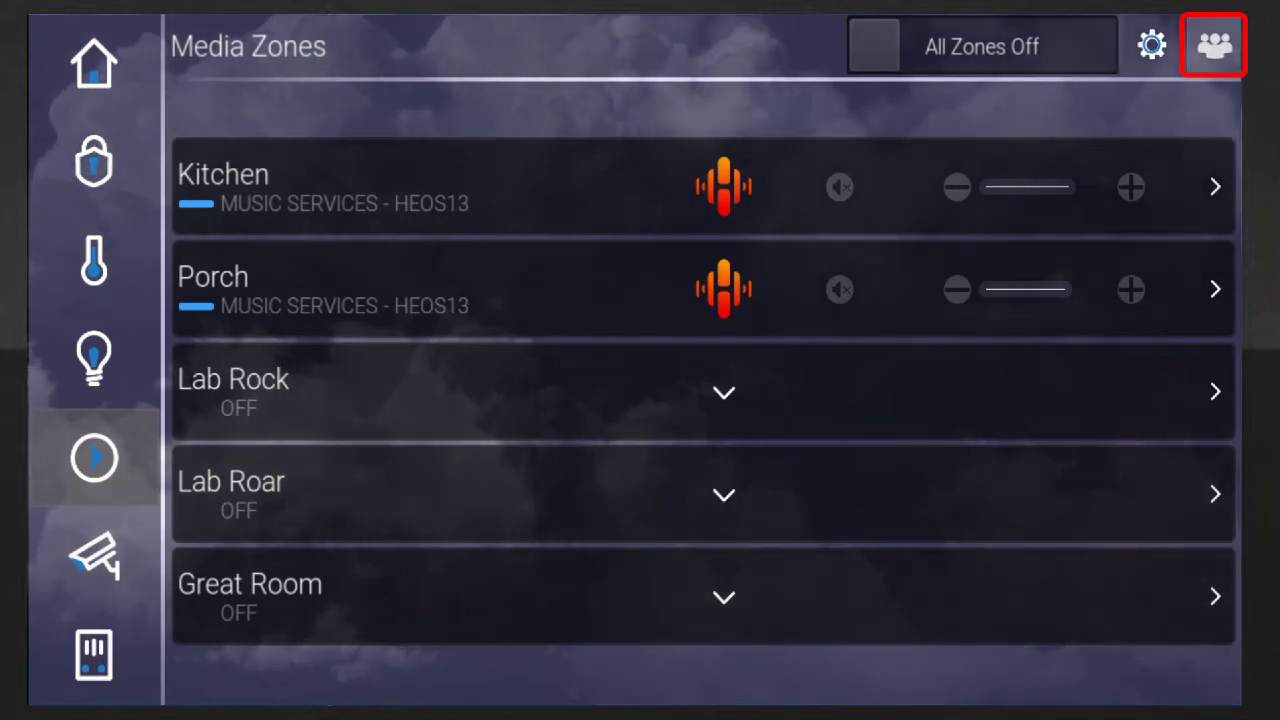
# In Media Zone Groups, mute and unmute the Master group, then mute Kitchen.
pyautogui.click(1214, 45)
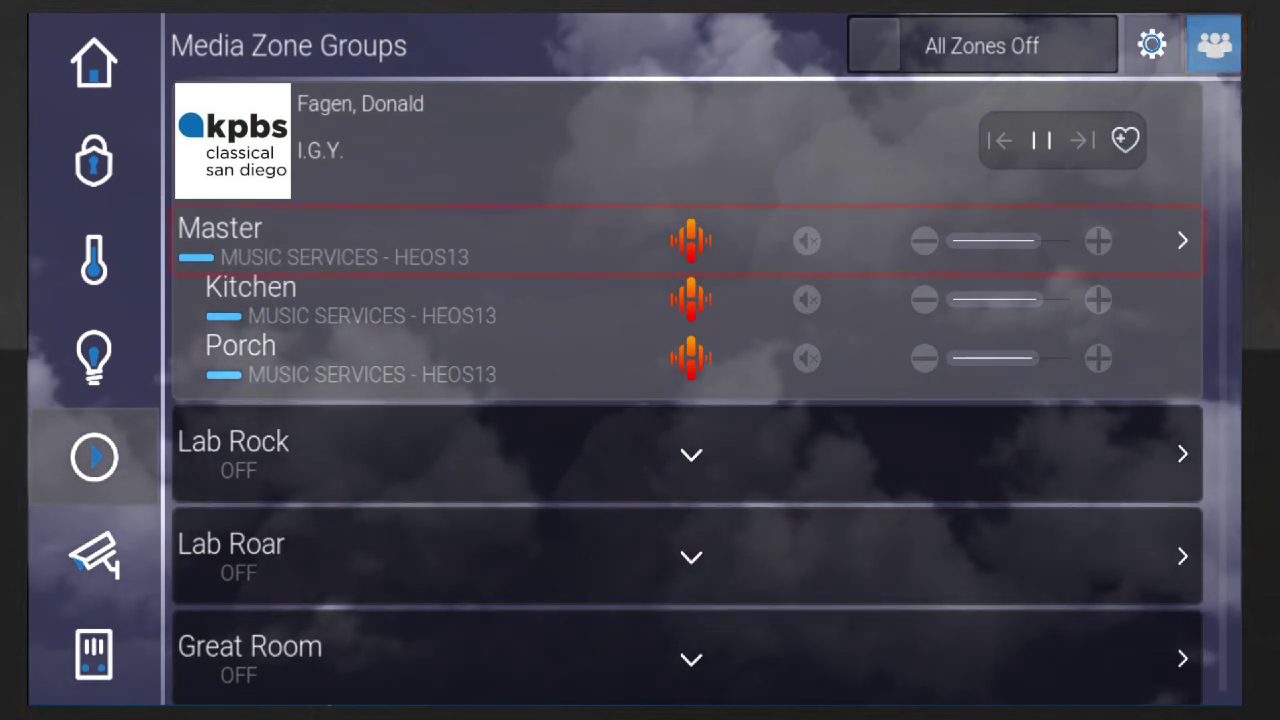
pyautogui.click(807, 240)
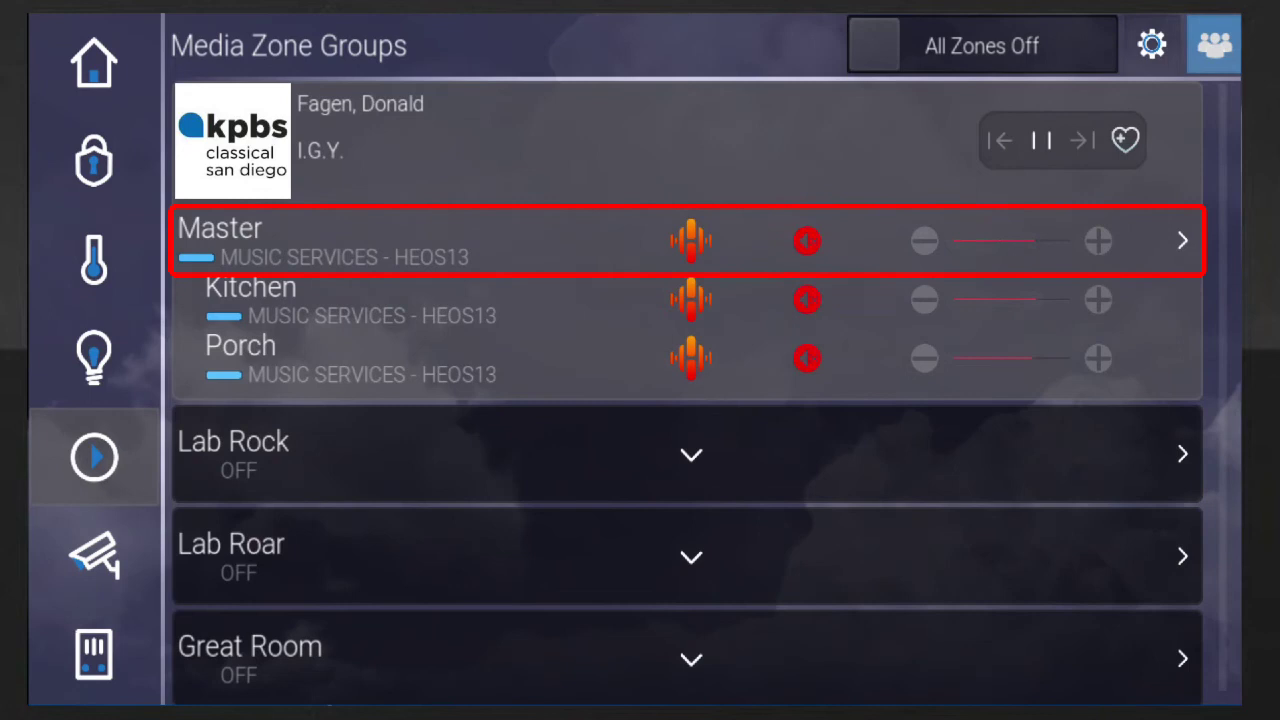
pyautogui.click(807, 240)
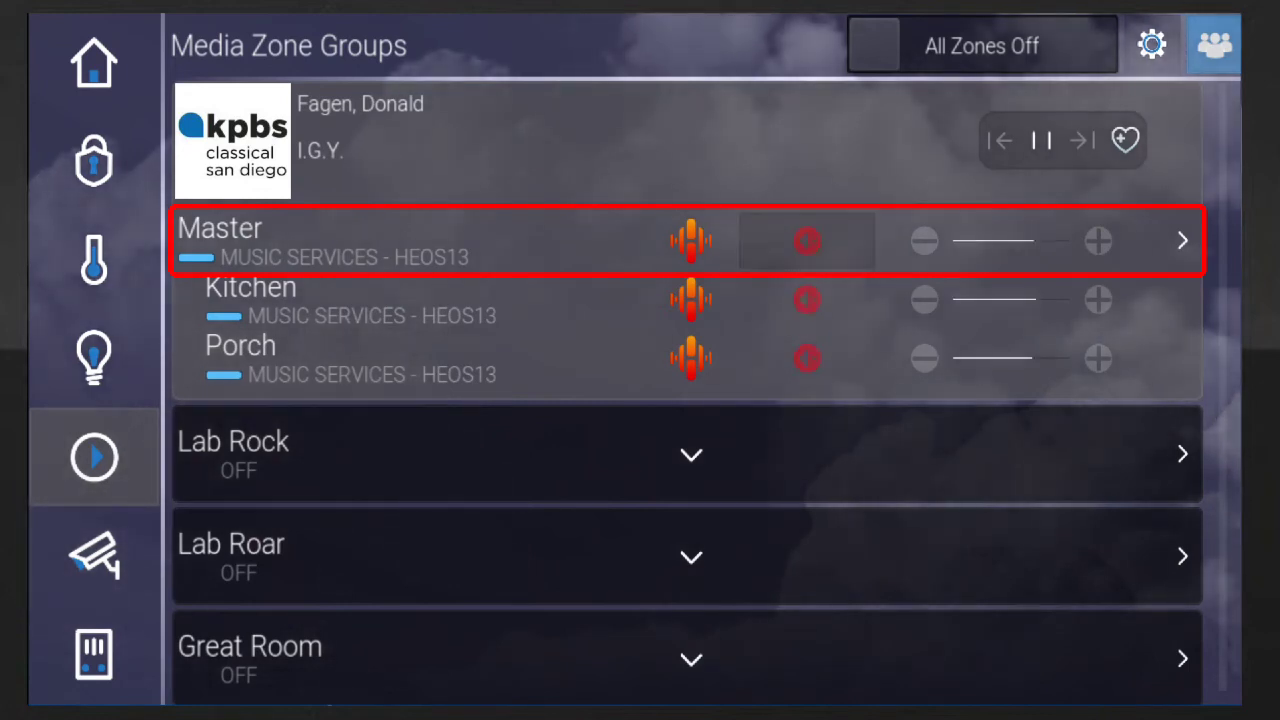
pyautogui.click(250, 300)
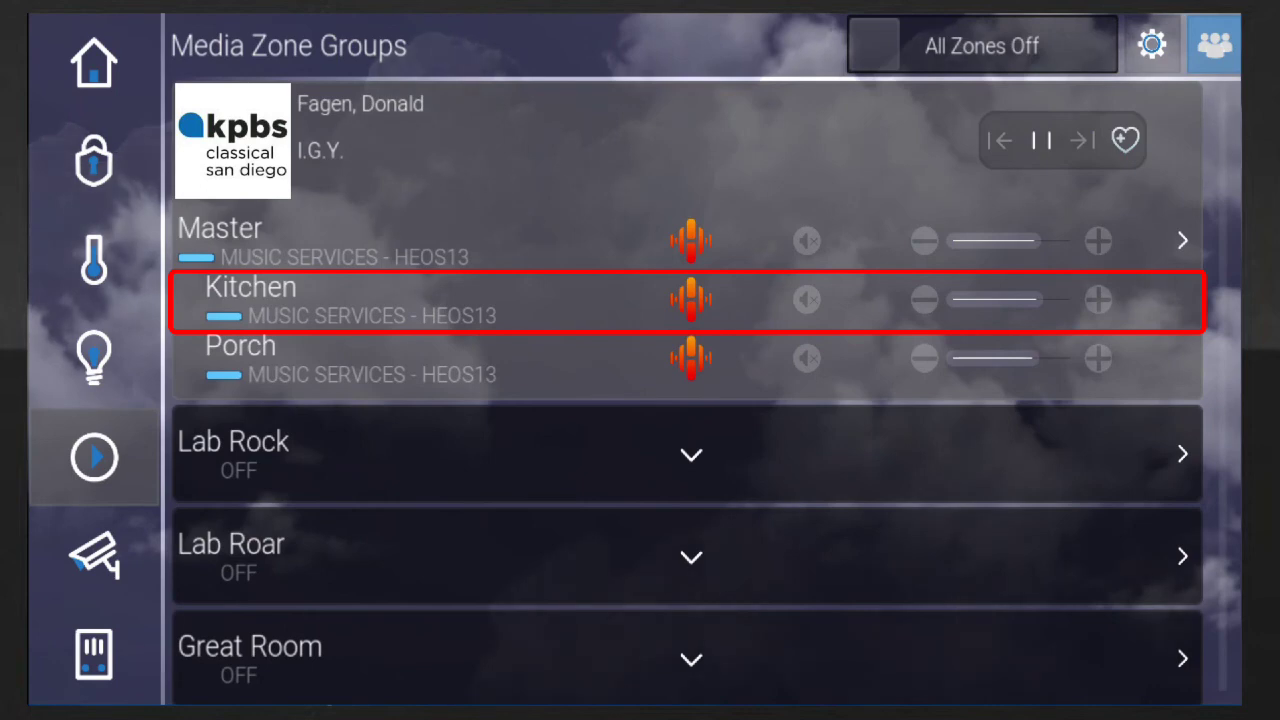
pyautogui.click(807, 300)
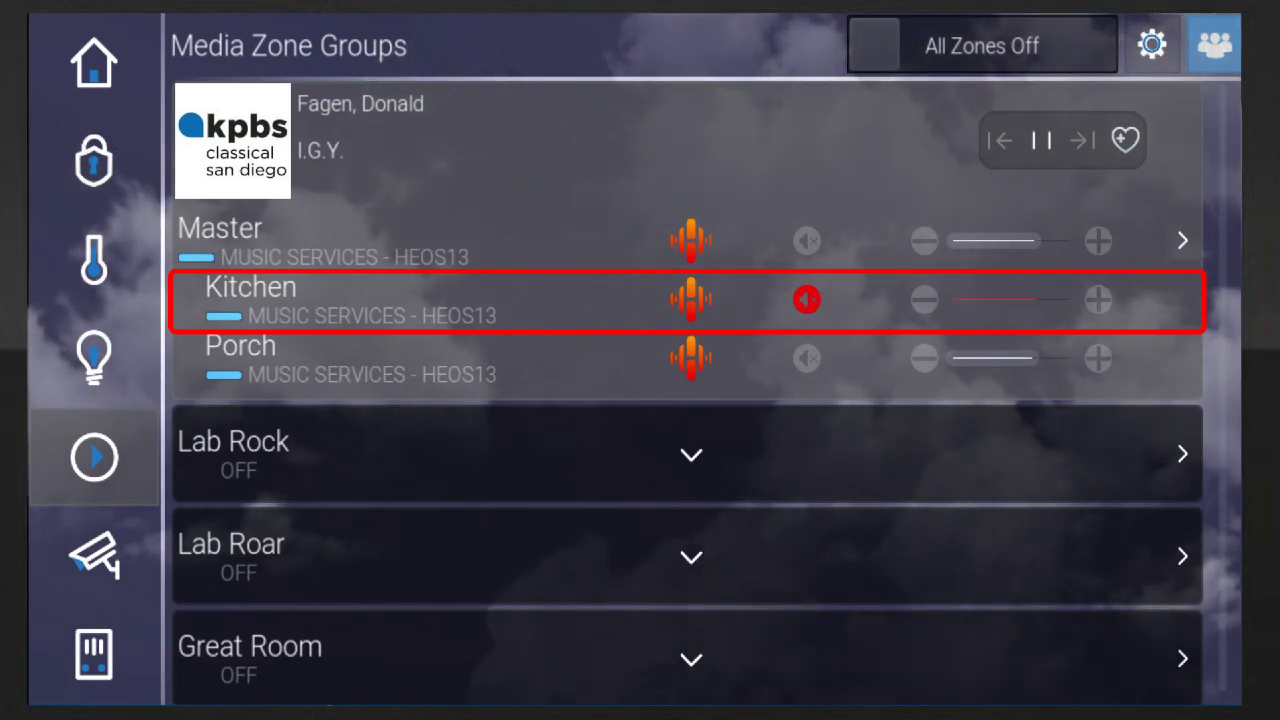
# Unmute Kitchen, browse the group's Jazz stations, then return to the home screen.
pyautogui.click(807, 300)
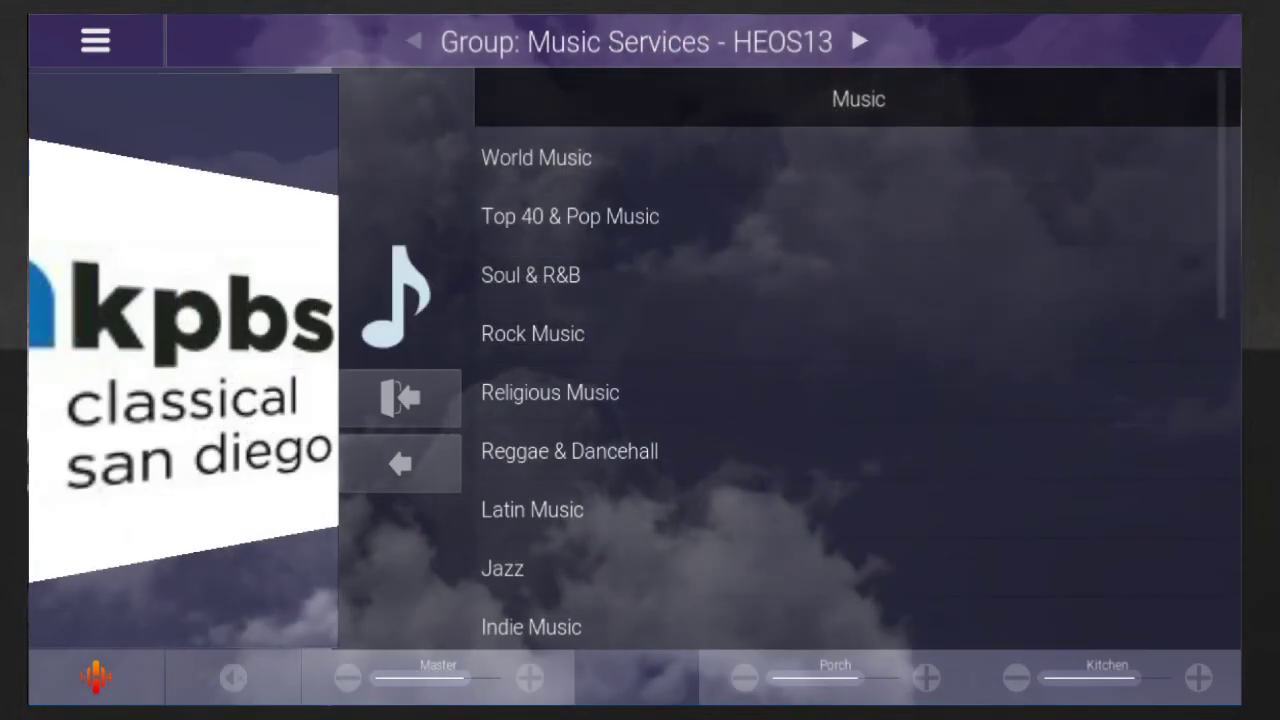
pyautogui.click(530, 568)
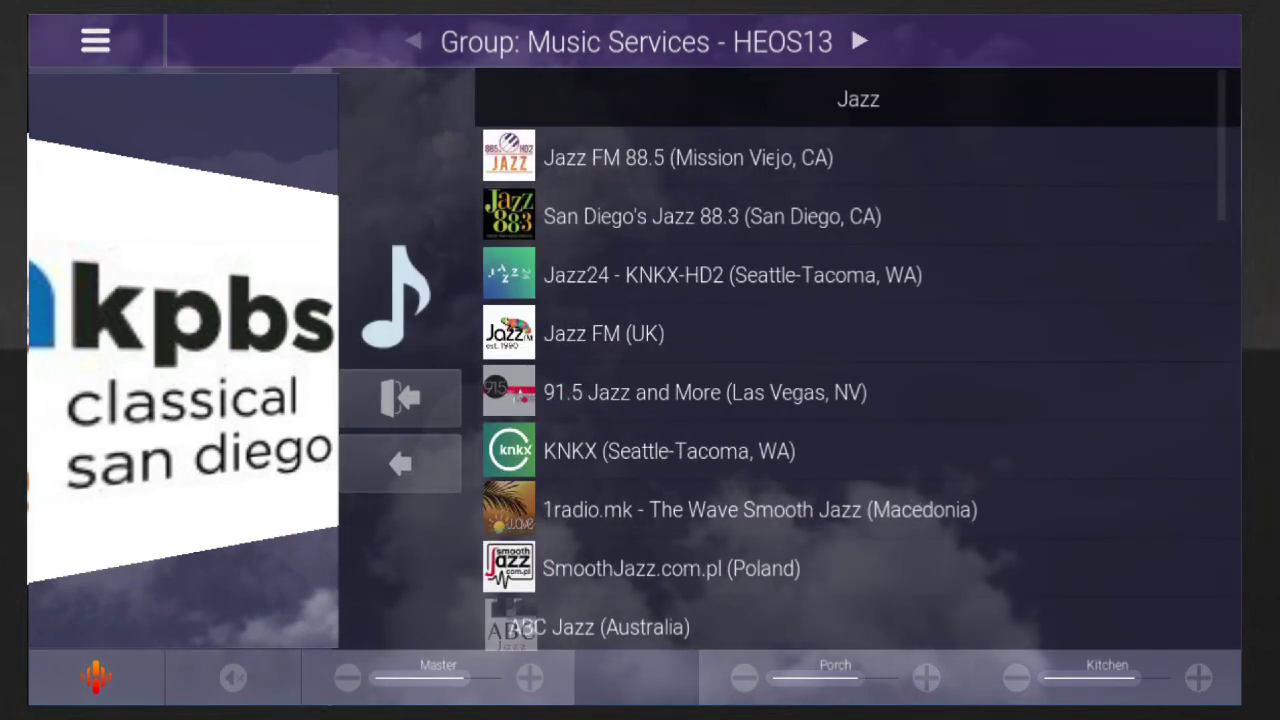
pyautogui.click(400, 398)
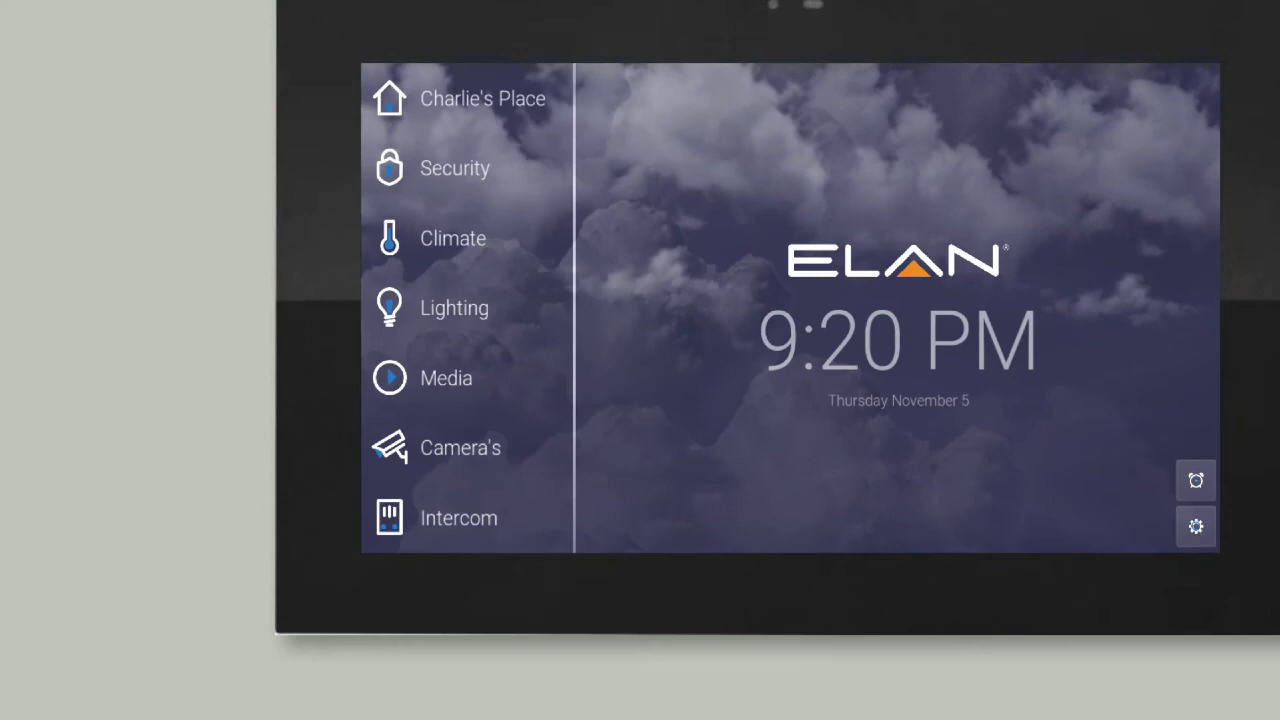